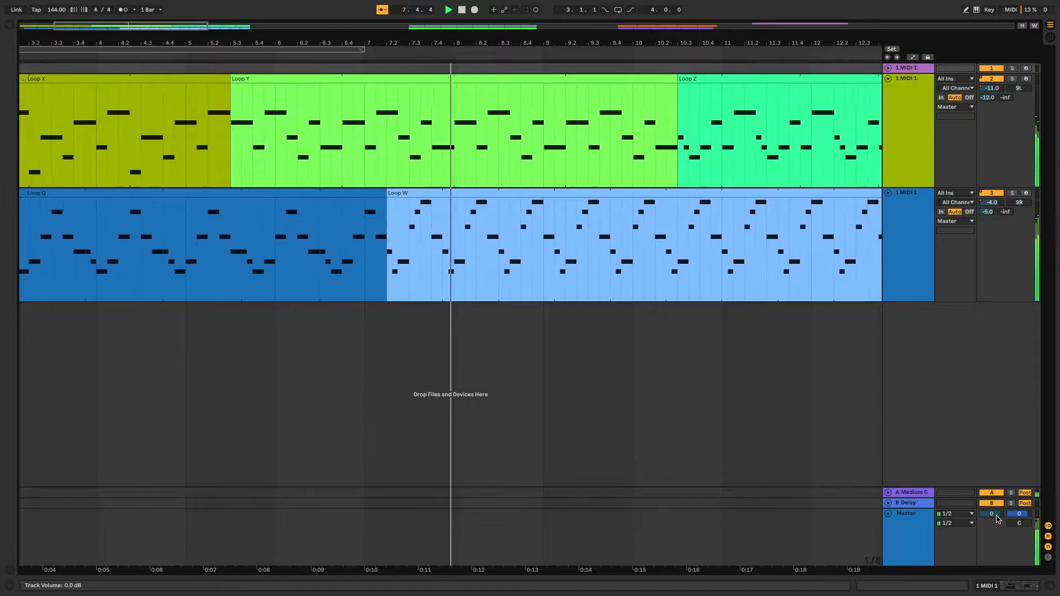
Lower the master track volume to -11.1 dB and play the clip on the first MIDI track from its start.
mouse_move(992, 514)
mouse_down()
mouse_move(992, 534)
mouse_move(998, 520)
mouse_up()
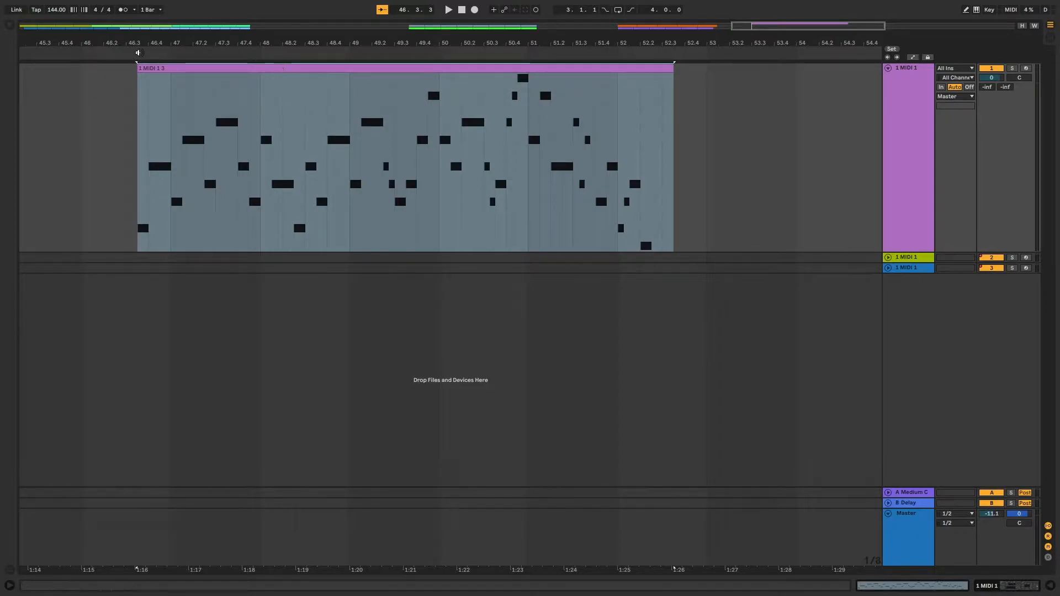
click(138, 52)
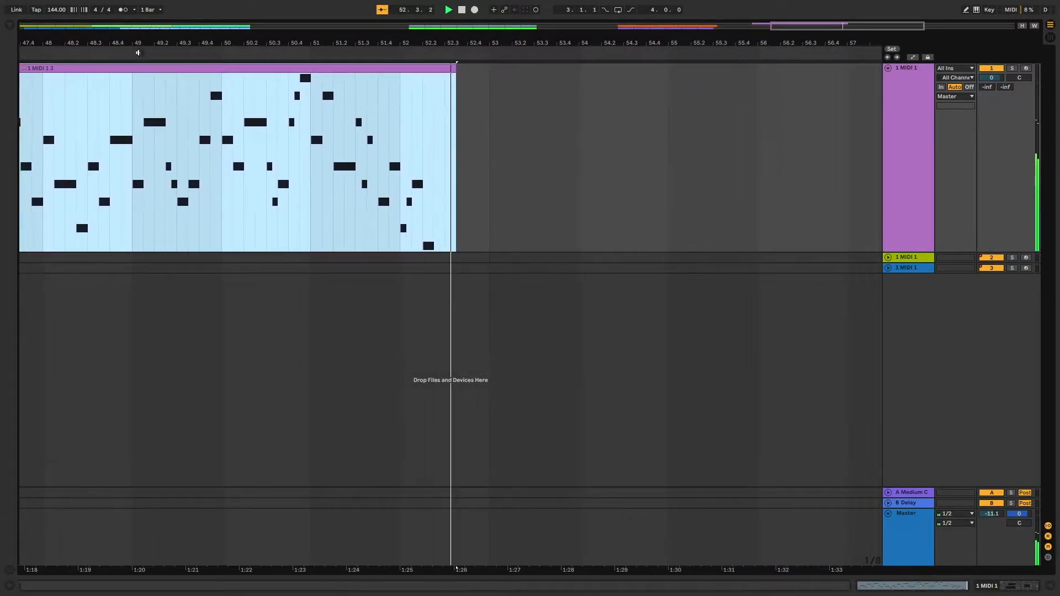
key(space)
Open the purple clip's notes in an enlarged editor and turn on looping for the clip.
scroll(454, 130, left, 1)
scroll(454, 131, left, 5)
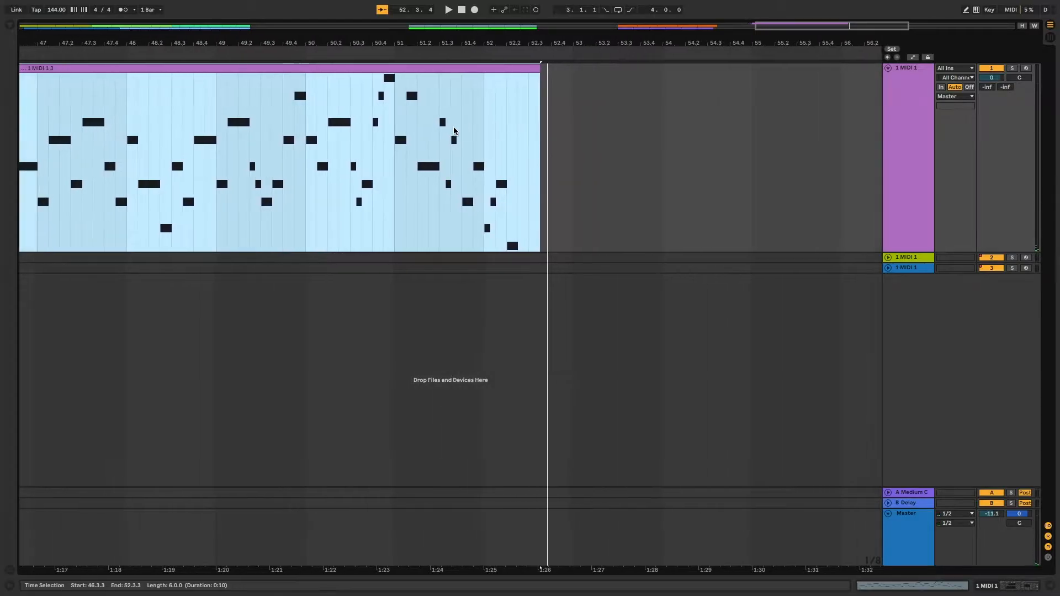
click(323, 71)
double_click(333, 69)
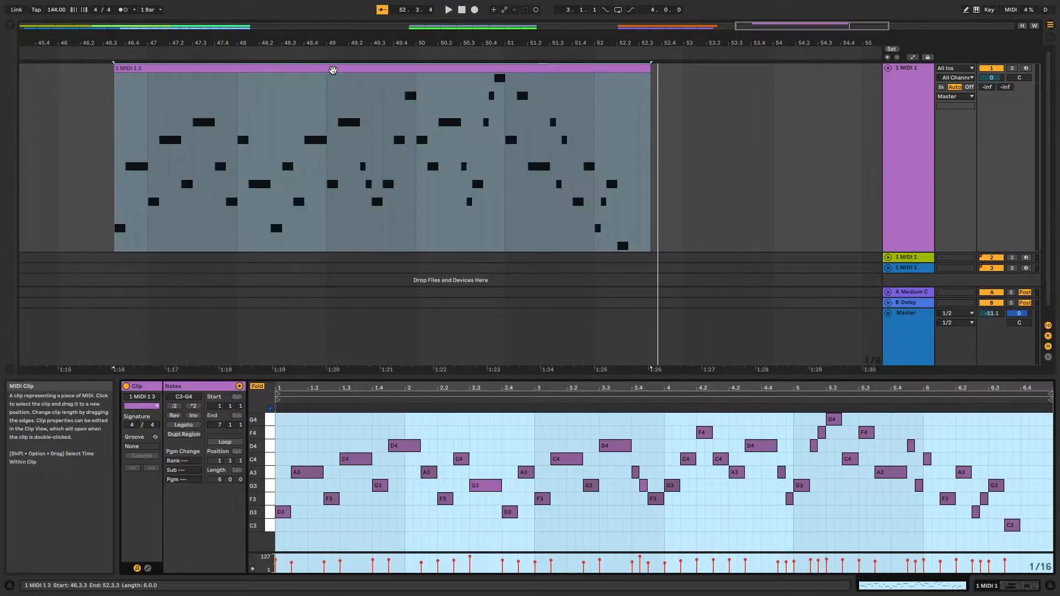
drag(572, 376, 560, 324)
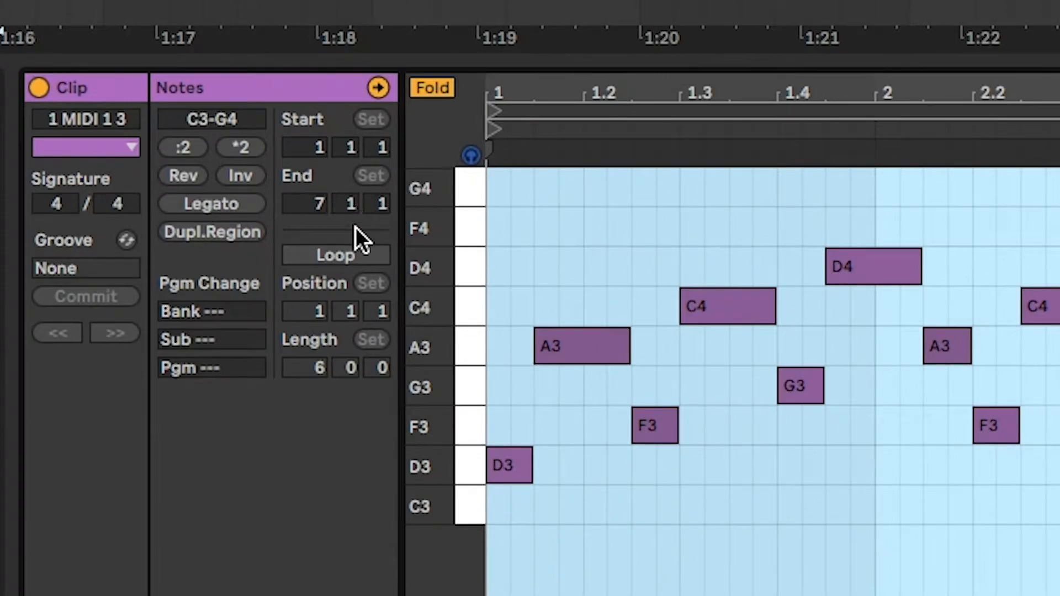
click(367, 257)
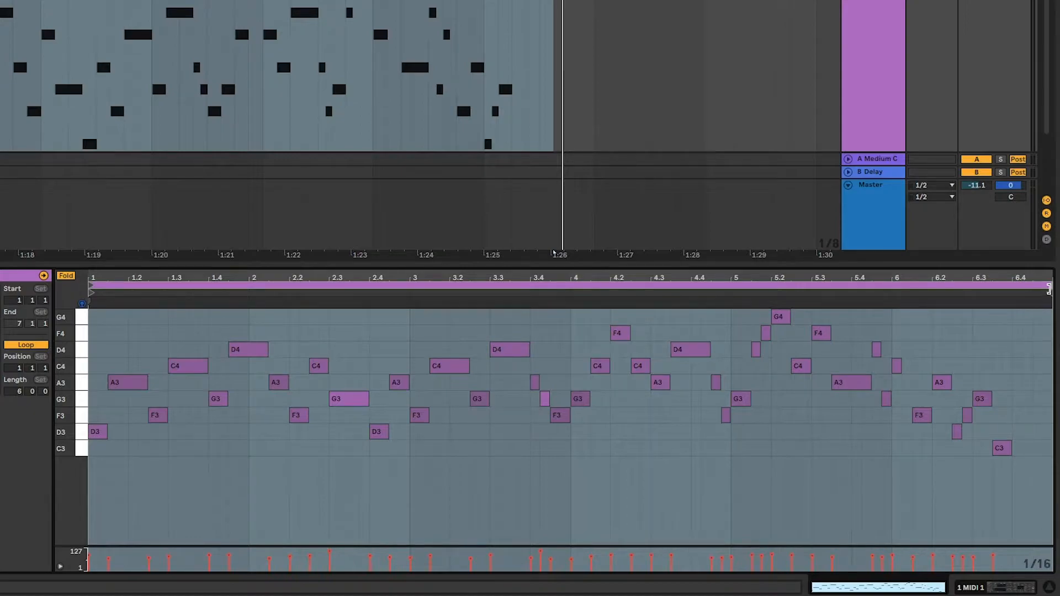
Narrow the clip's loop to start at 2.2.1 with a length of 0.2.2, and play the looped phrase.
drag(554, 253, 1, 253)
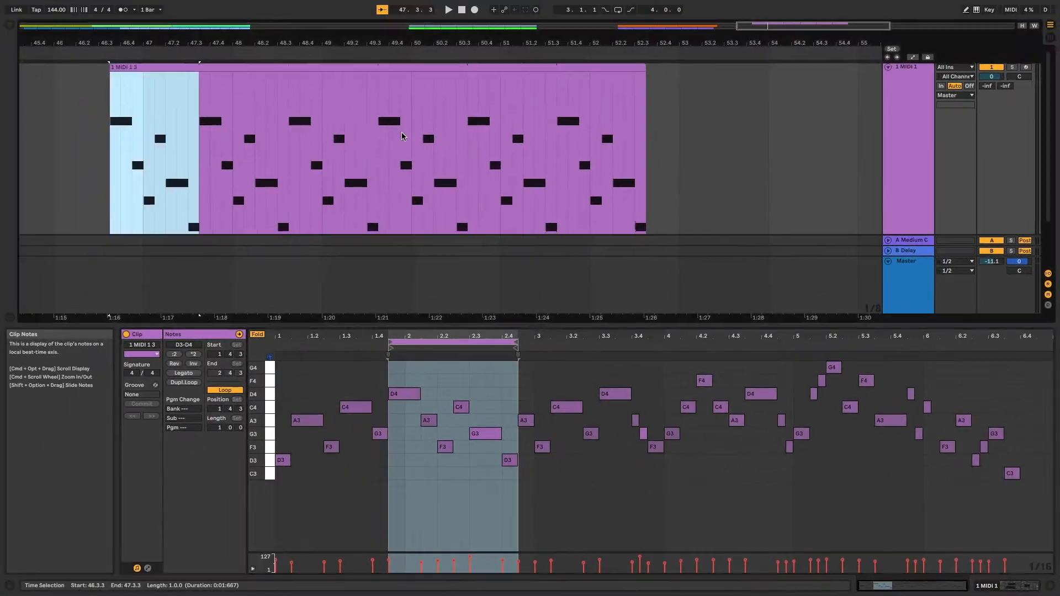
scroll(402, 136, right, 1)
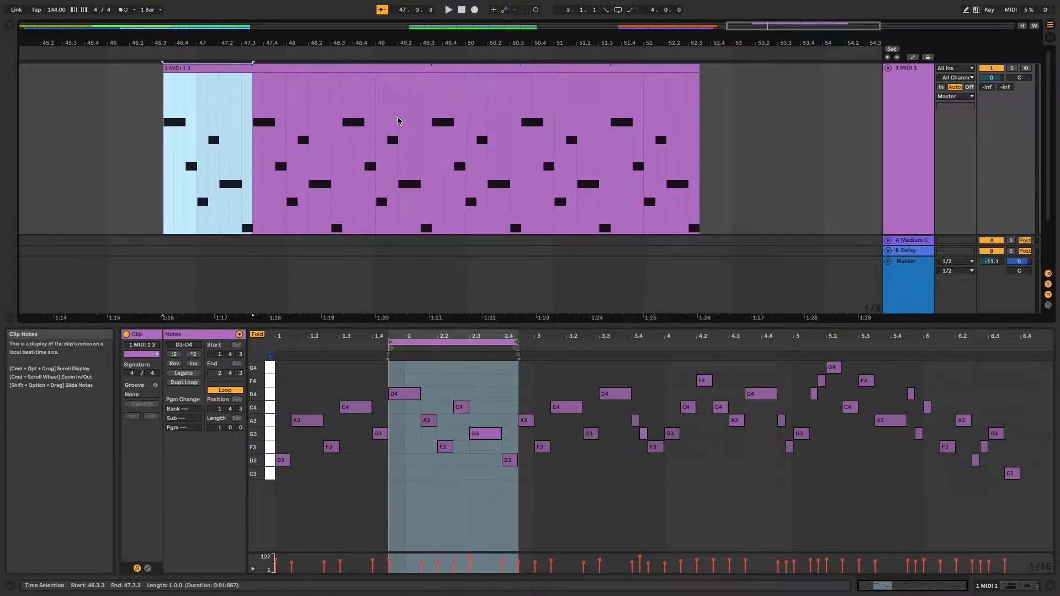
click(385, 342)
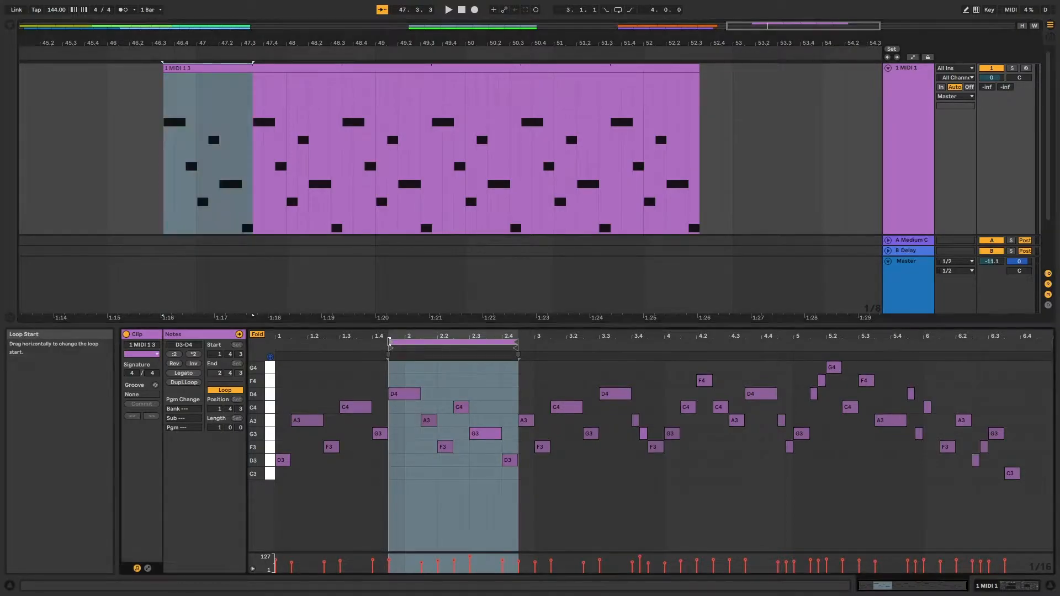
drag(385, 342, 343, 344)
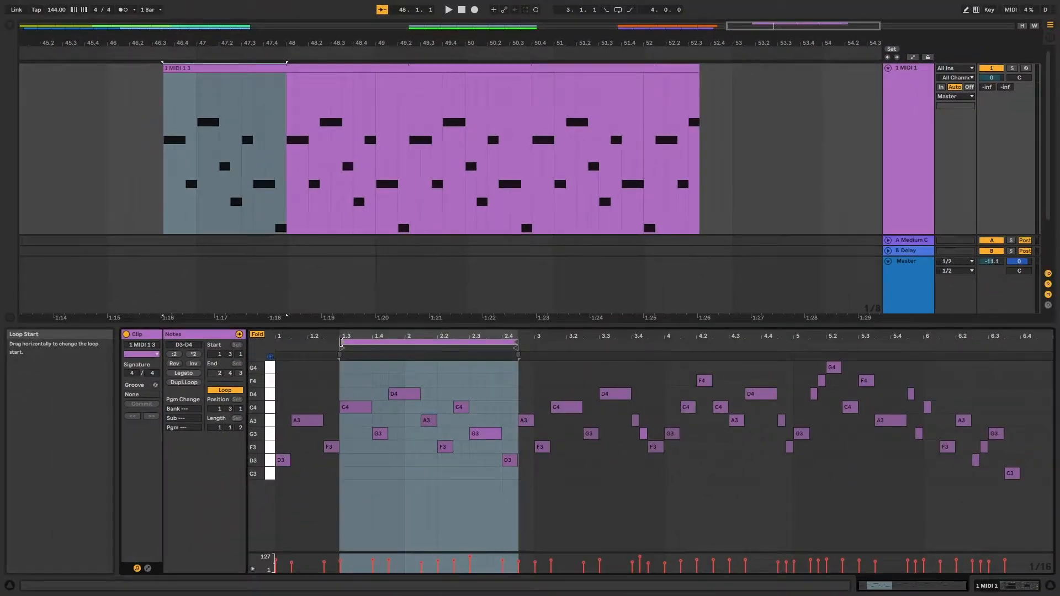
drag(339, 355, 436, 356)
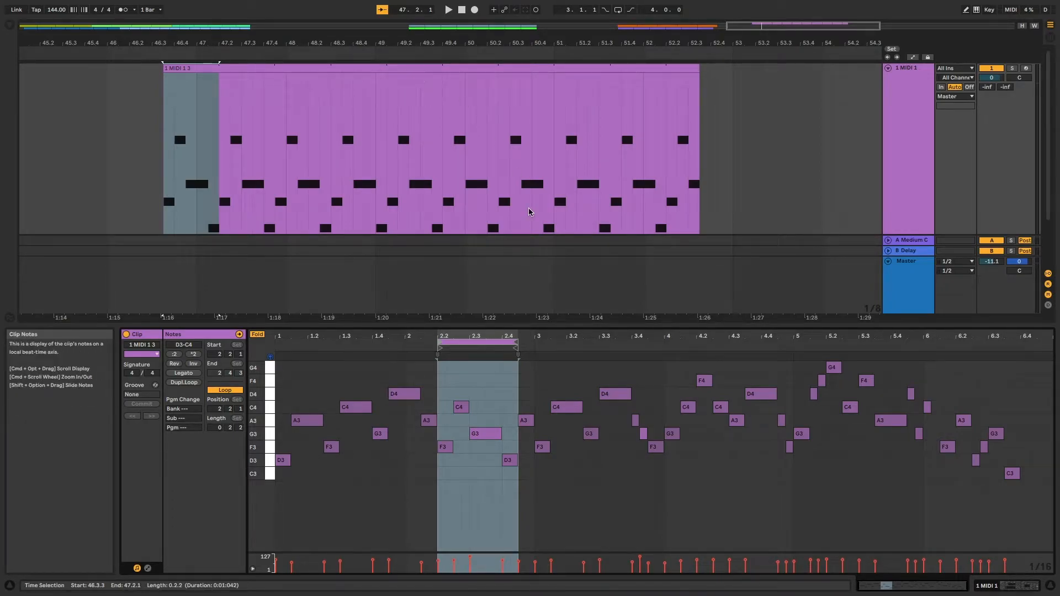
key(space)
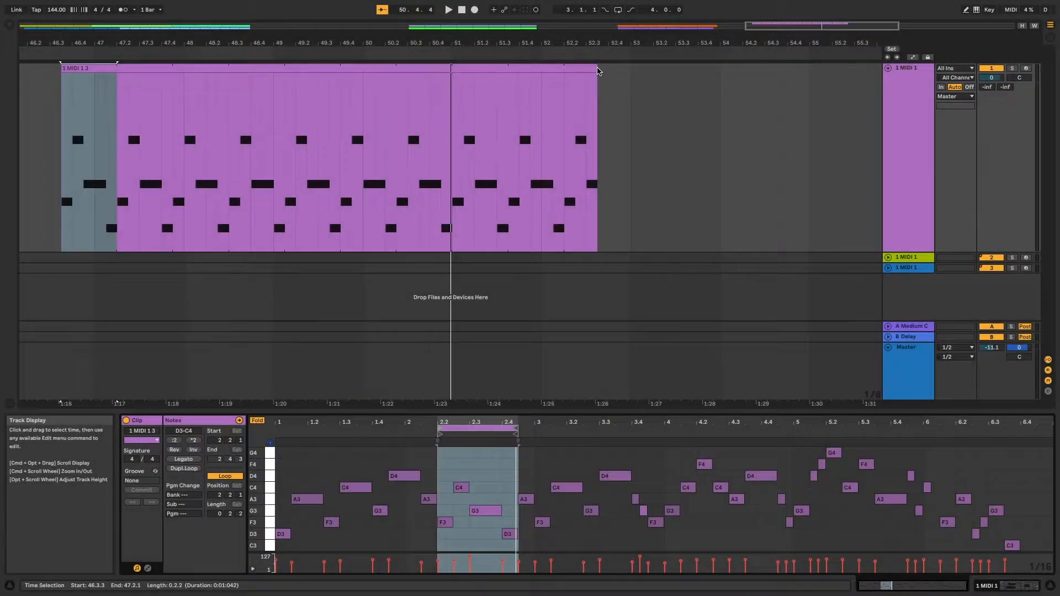
Shorten the looped clip in the arrangement so it ends at 49.2.3, and play it back.
mouse_move(598, 71)
mouse_down()
mouse_move(339, 84)
mouse_move(338, 71)
mouse_move(262, 72)
mouse_move(339, 74)
mouse_up()
click(342, 72)
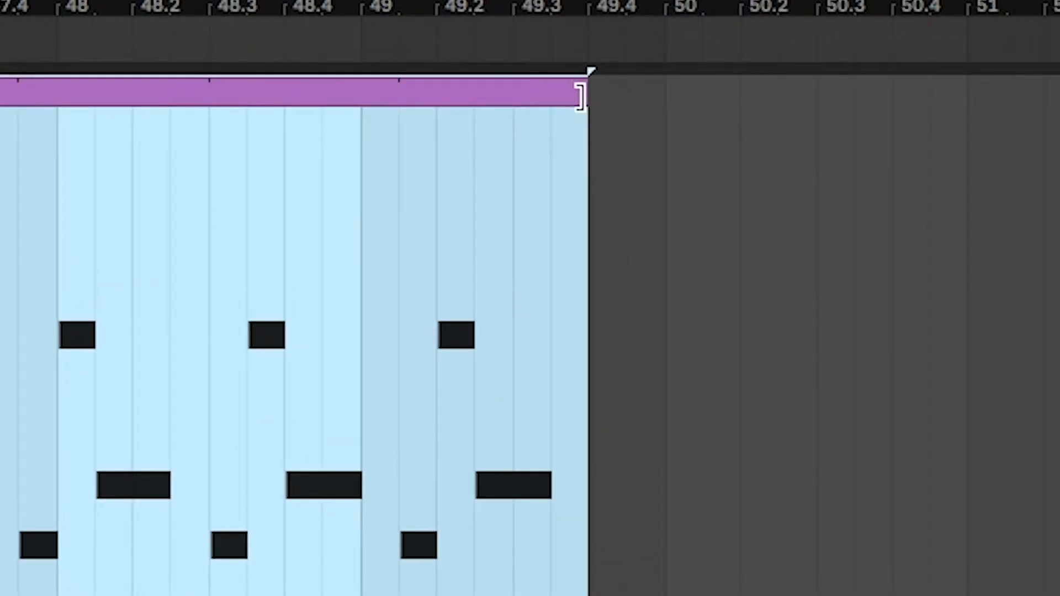
drag(580, 97, 487, 118)
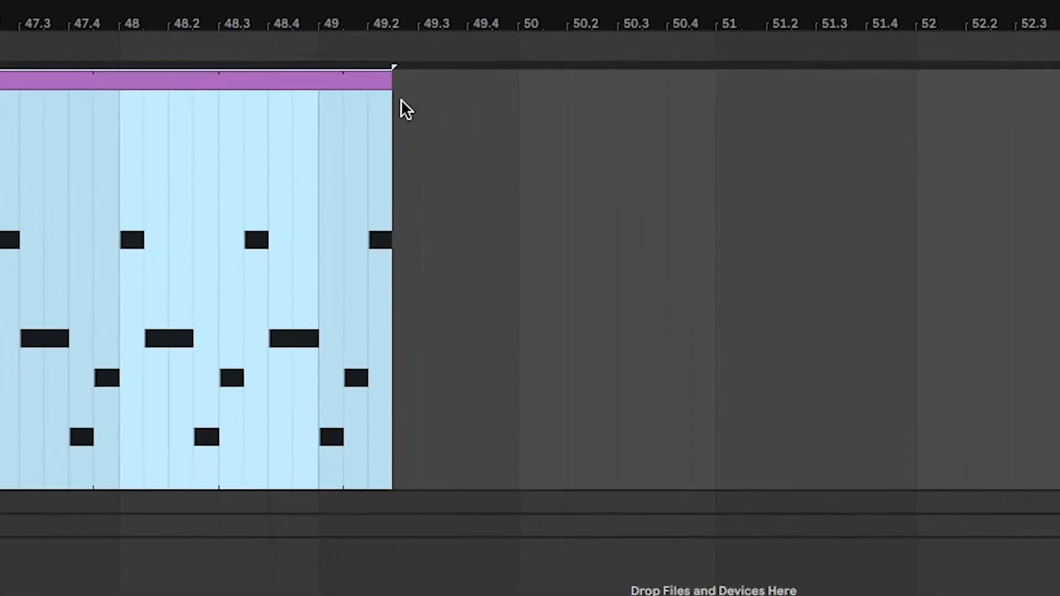
key(space)
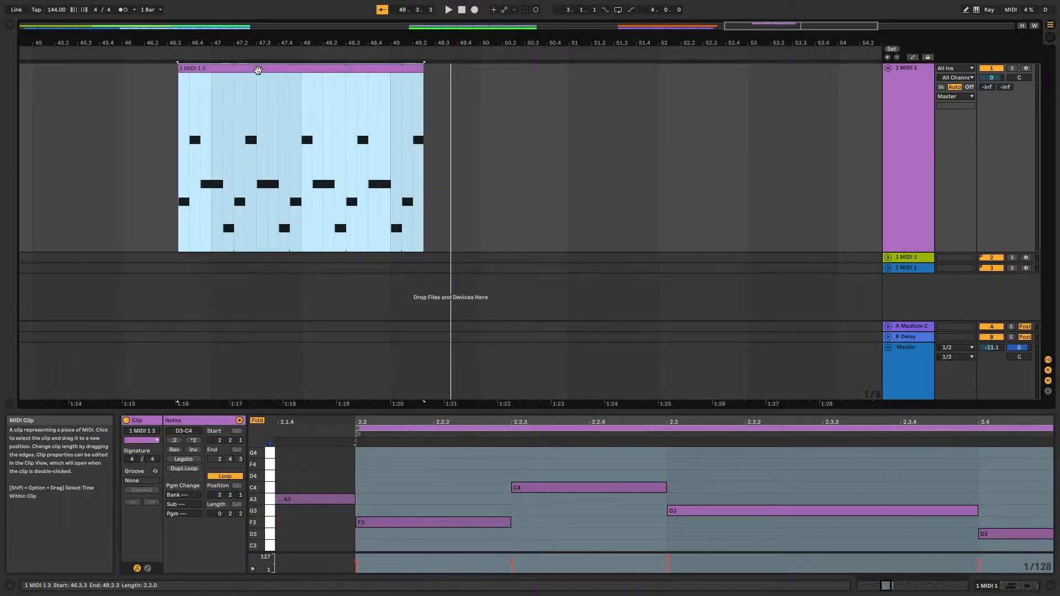
Place a copy of the looped clip at 50.2.3 on the same track.
drag(257, 70, 590, 81)
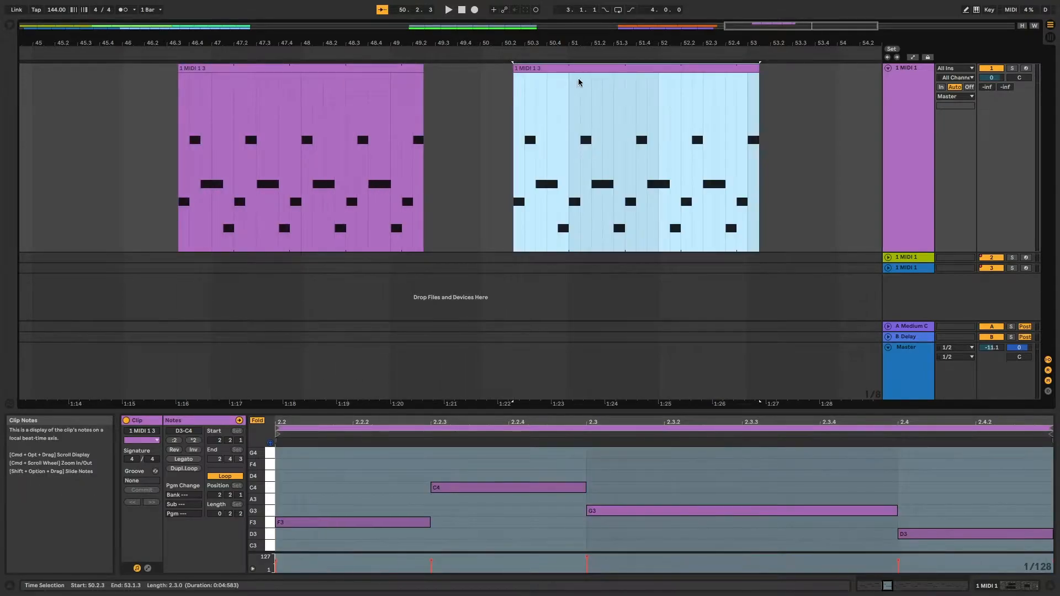
scroll(497, 88, left, 1)
scroll(415, 97, right, 5)
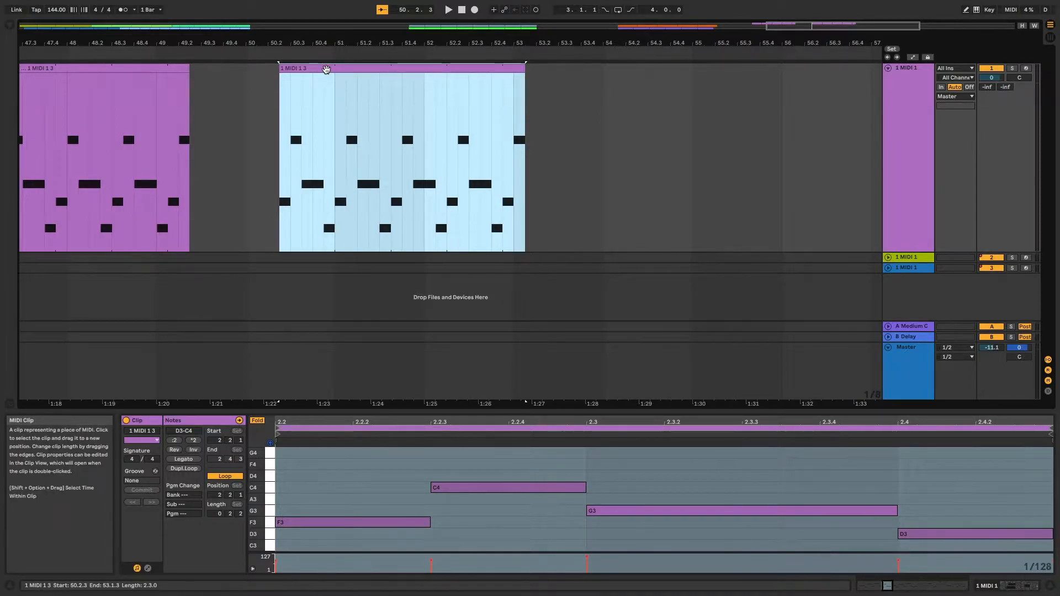
Show all notes of the copied clip beyond its loop points and set its loop to position 3.1.3, length 0.1.2.
double_click(326, 69)
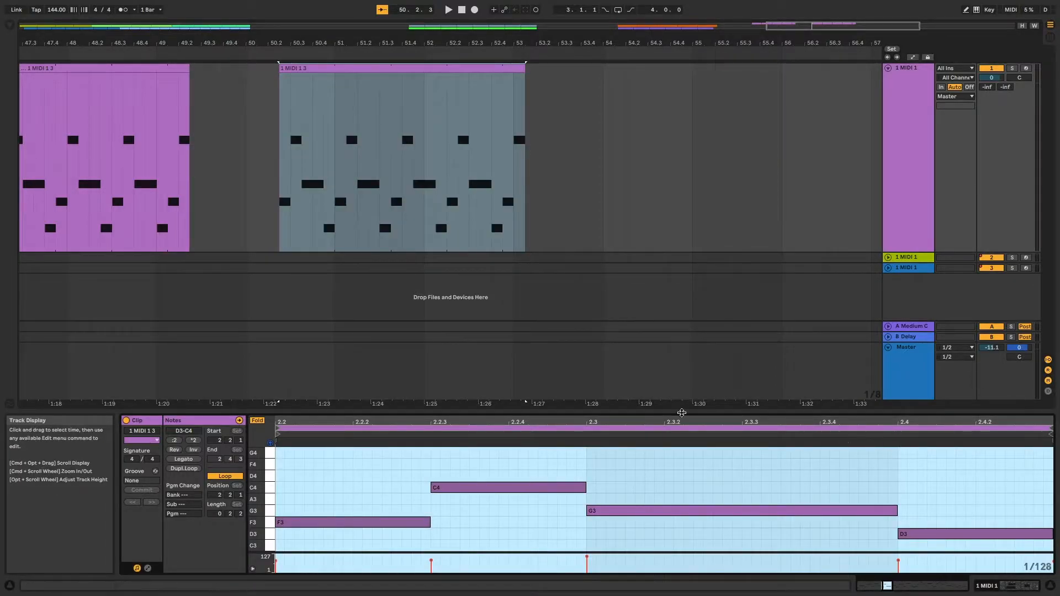
drag(683, 412, 682, 316)
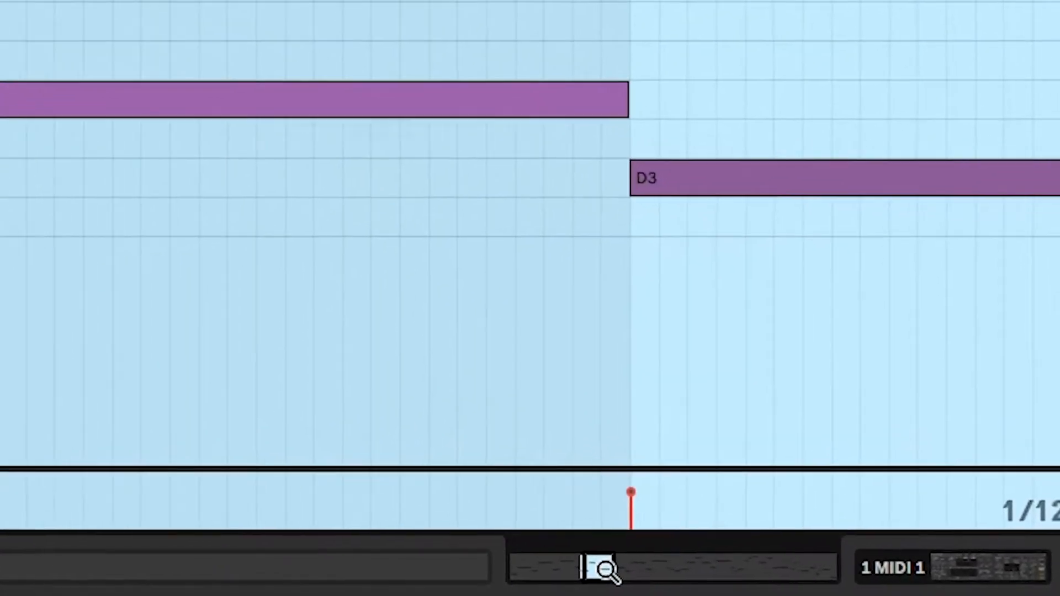
double_click(708, 573)
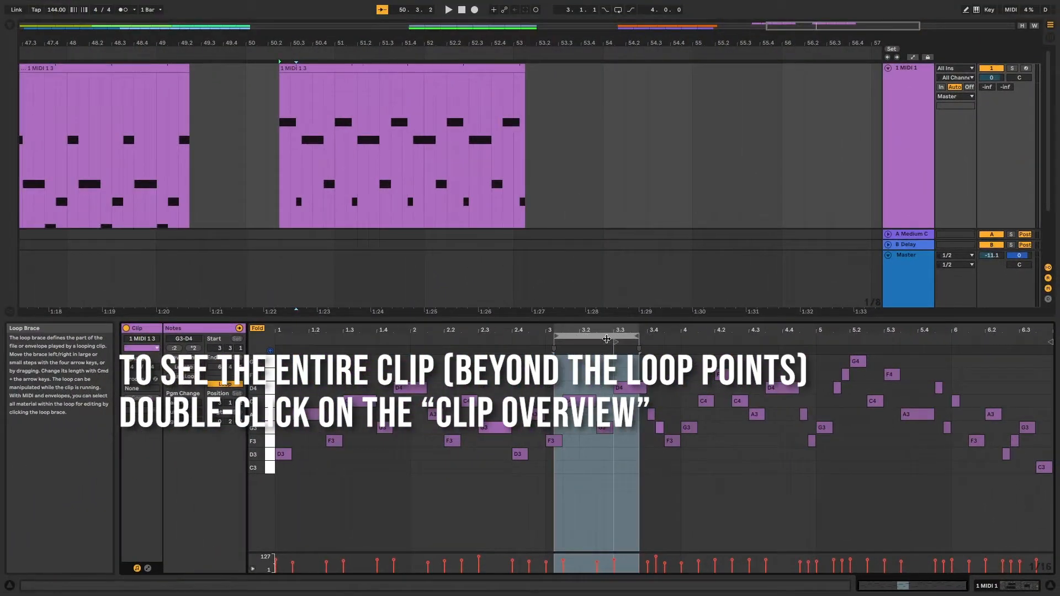
drag(607, 339, 611, 337)
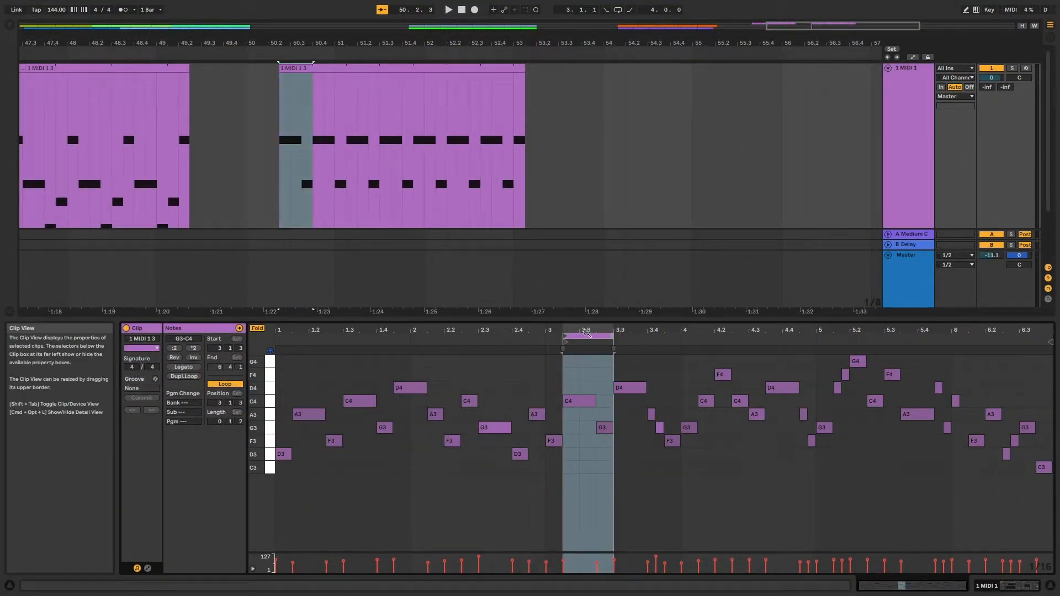
Play the copied clip with its new loop, and play the arrangement from the start of the first clip.
scroll(460, 235, left, 5)
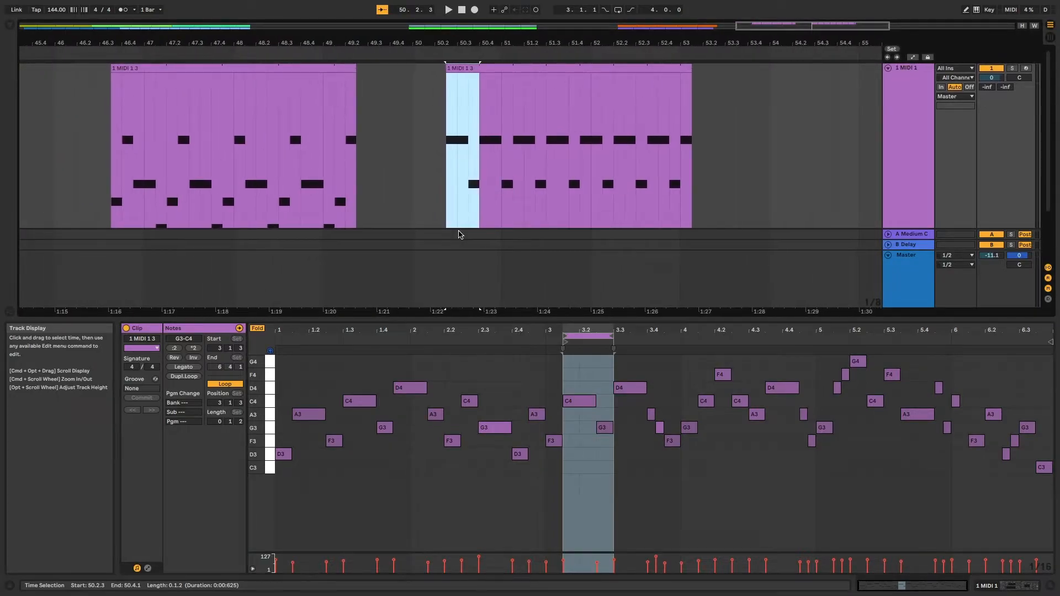
scroll(452, 183, right, 1)
scroll(431, 86, right, 1)
scroll(432, 87, right, 1)
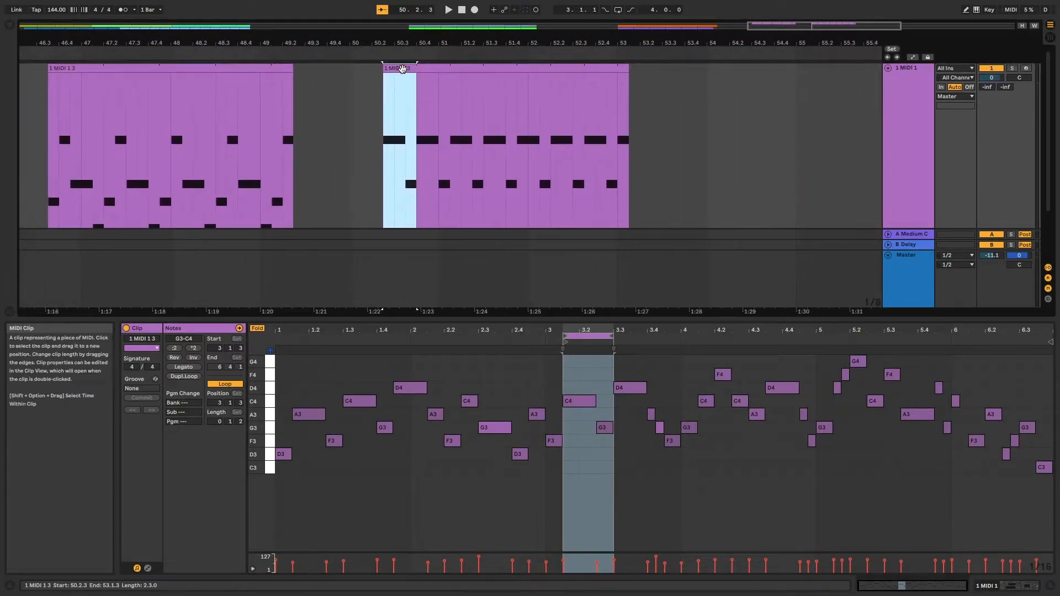
key(space)
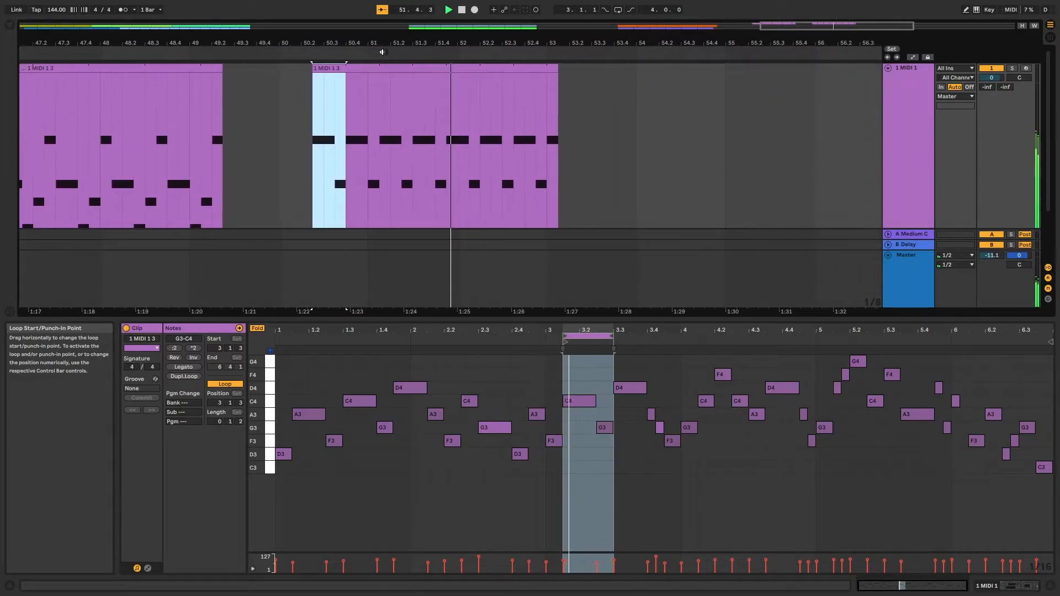
scroll(360, 119, left, 6)
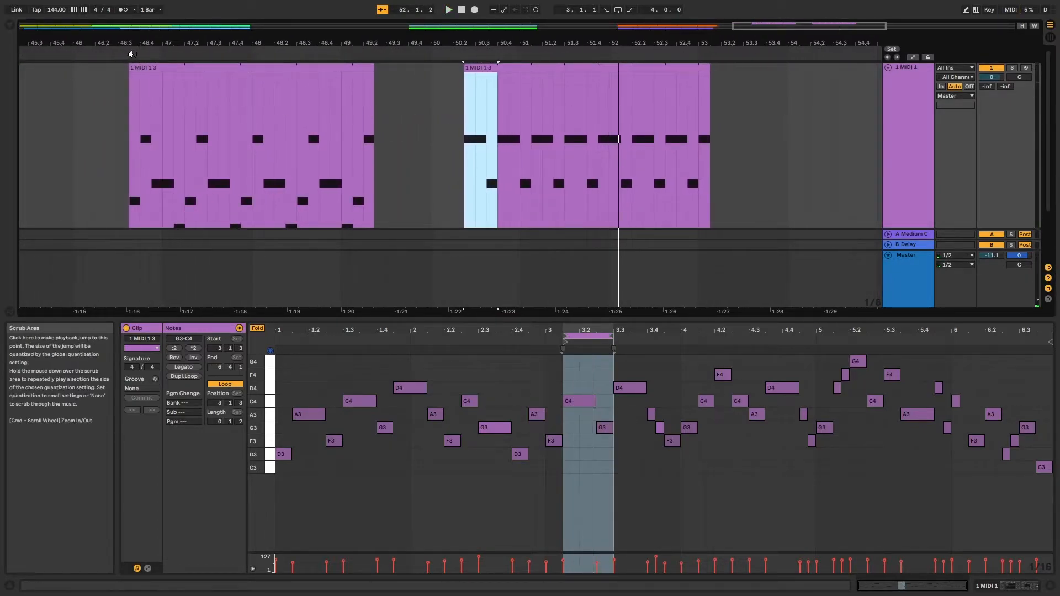
click(133, 54)
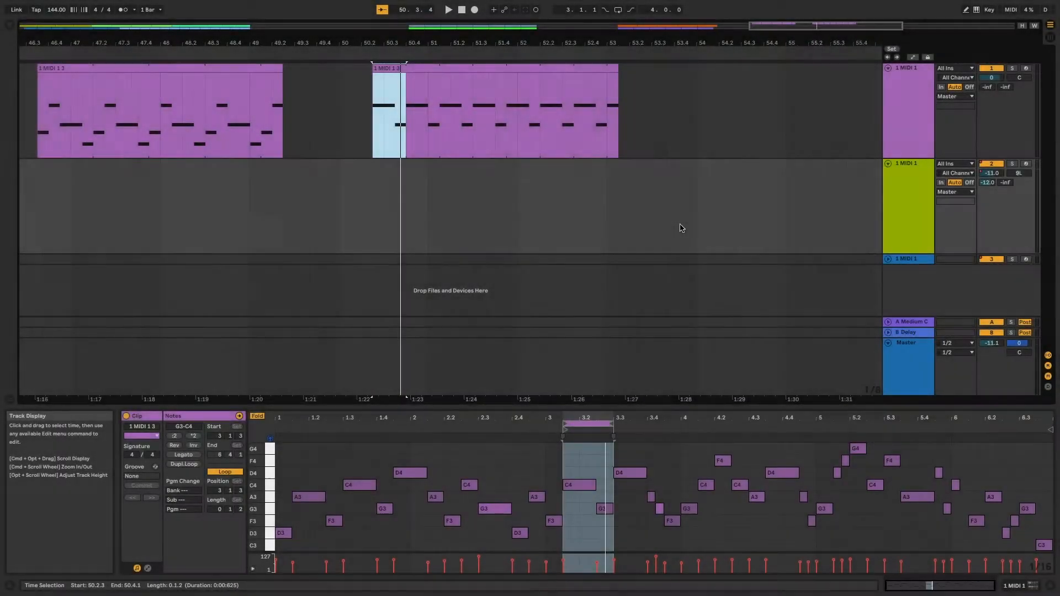
Place a copy of the second clip on the second MIDI track at 52.2.3, and delete that copy.
scroll(682, 228, right, 3)
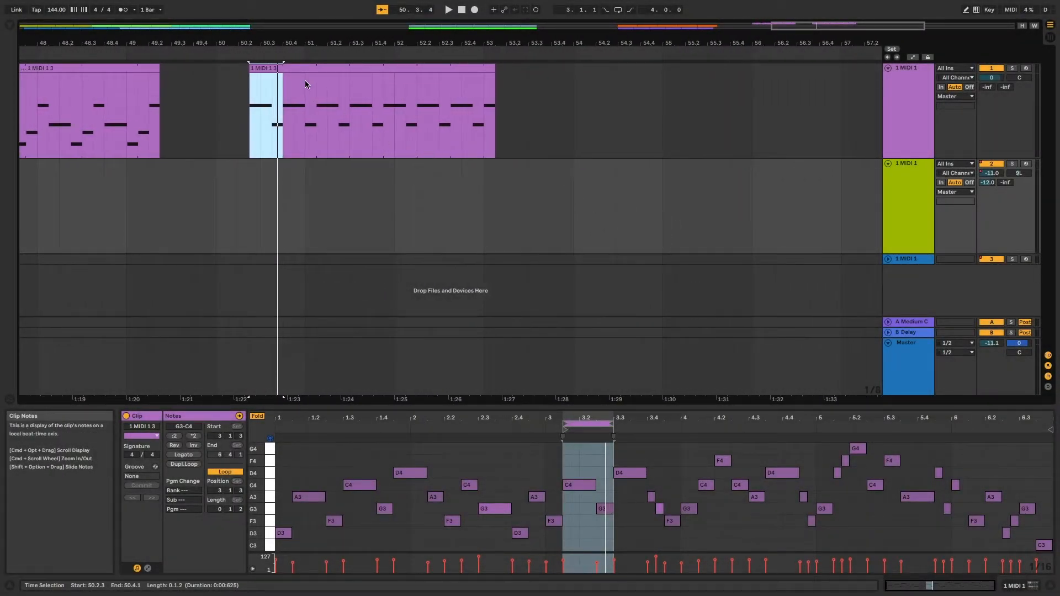
drag(296, 67, 492, 180)
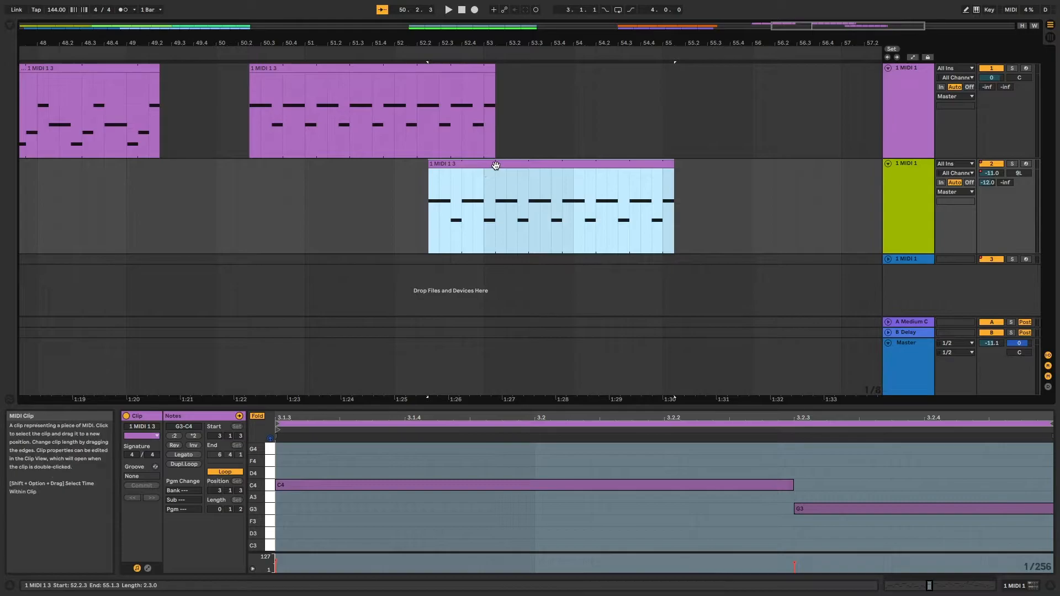
key(Delete)
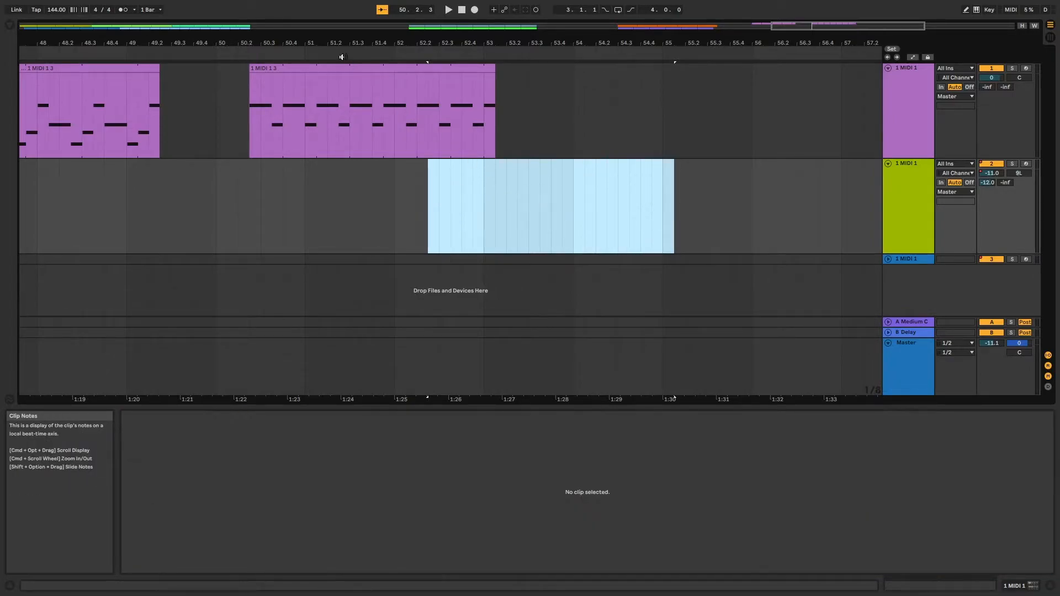
Copy the second clip on the first track and paste it onto the second MIDI track at 53.2.3.
click(336, 68)
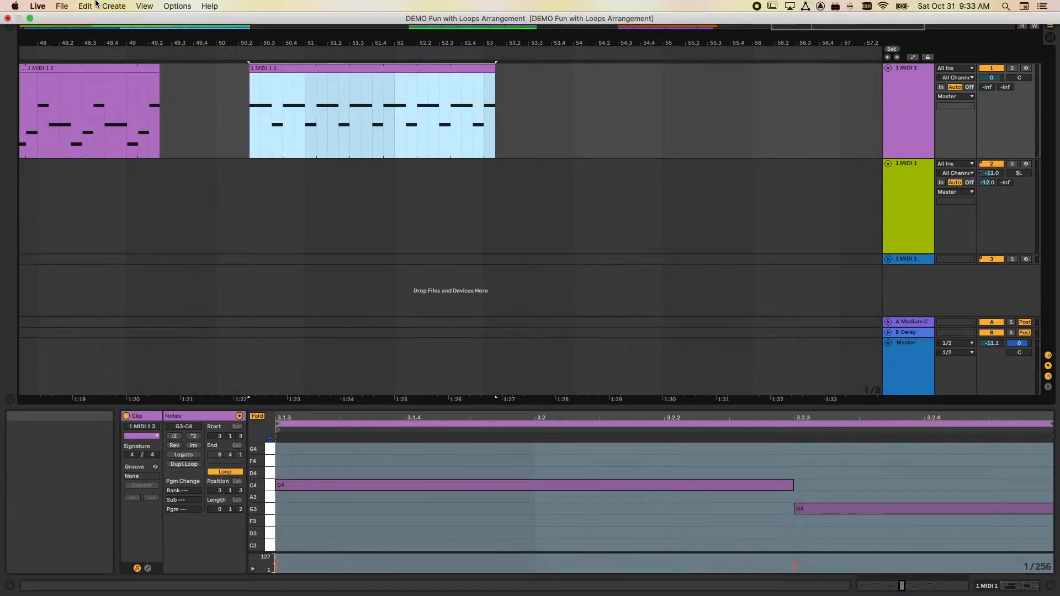
click(84, 6)
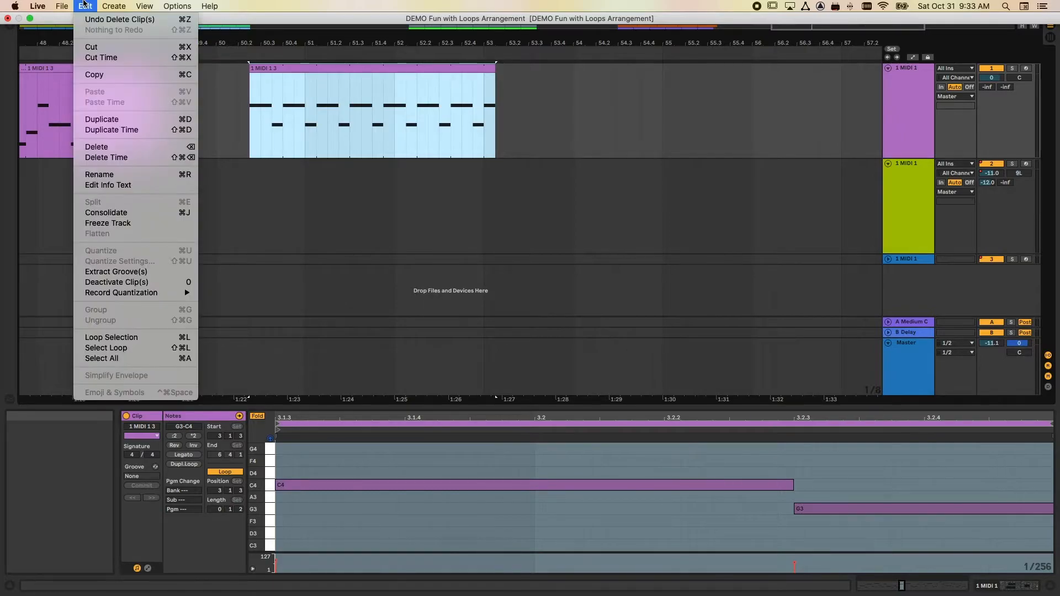
click(94, 75)
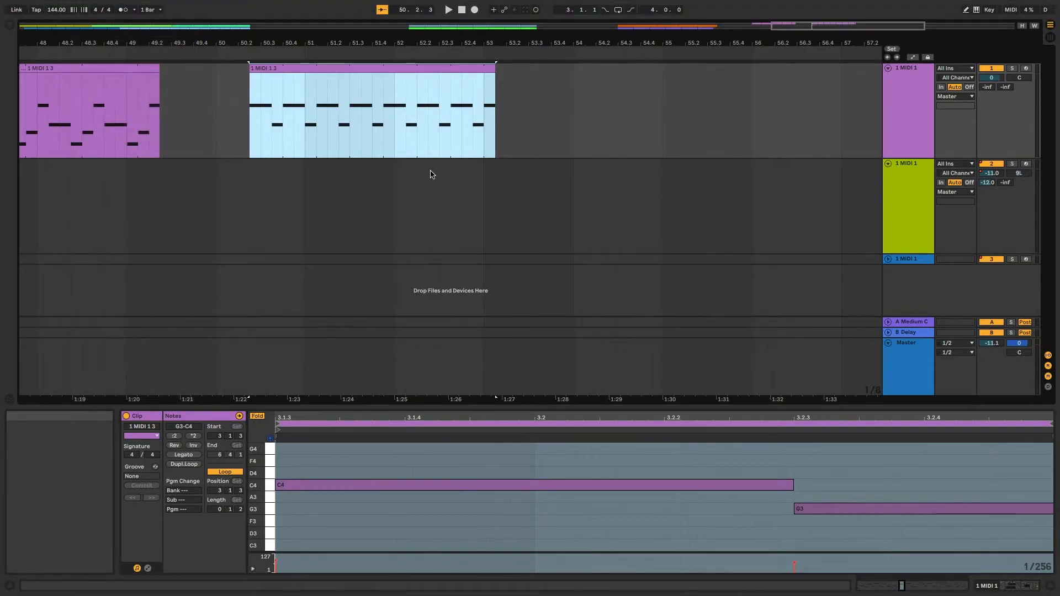
click(514, 191)
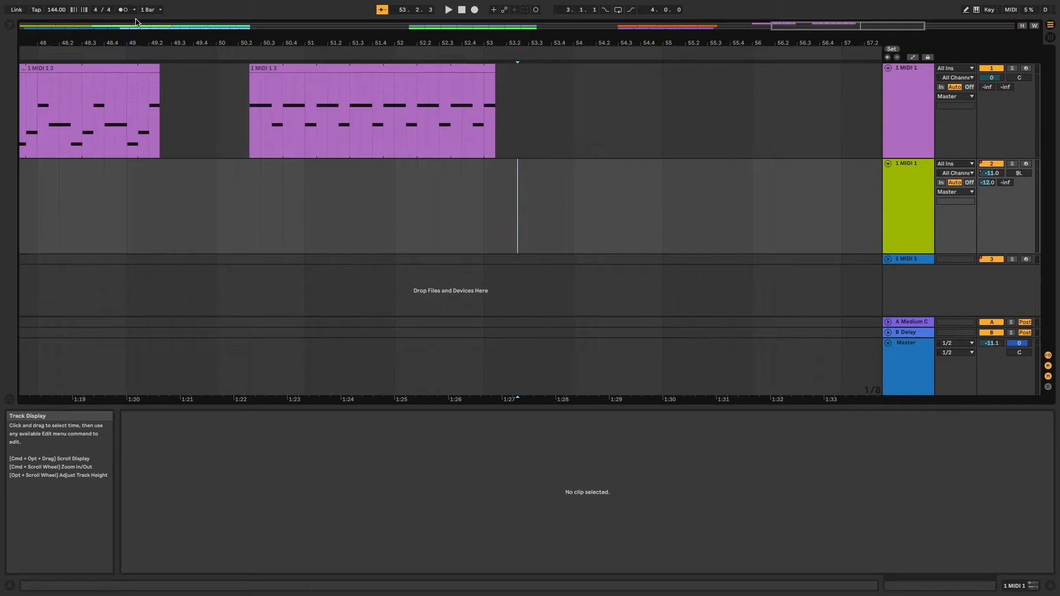
click(84, 6)
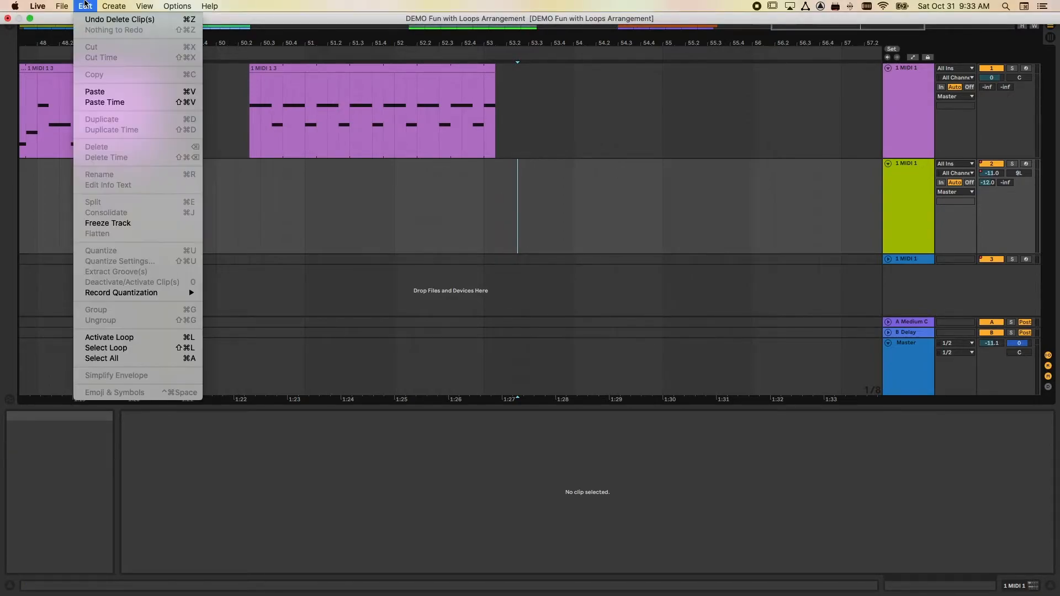
click(97, 91)
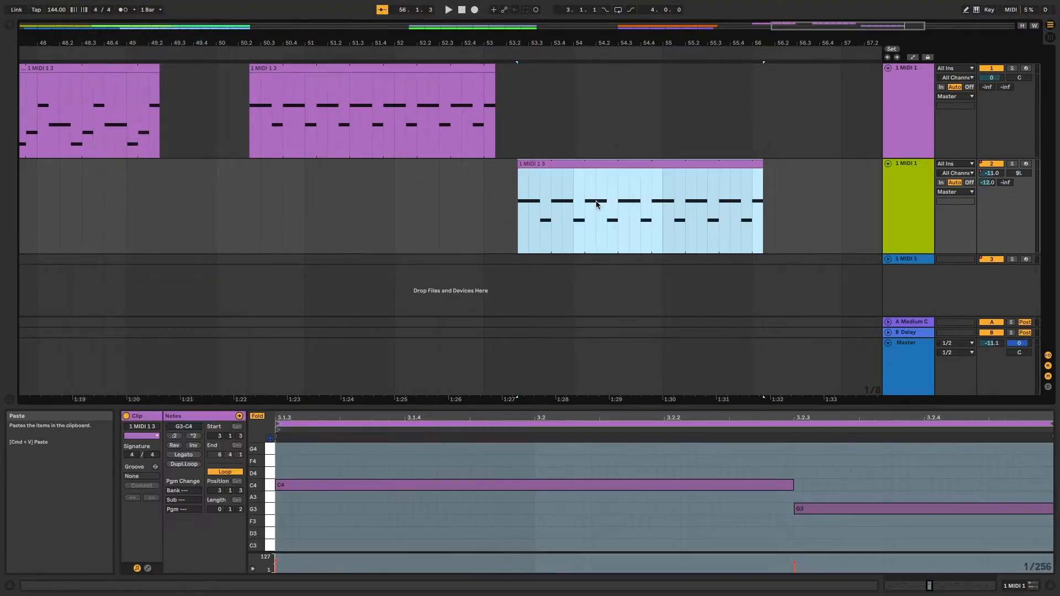
Show all notes of the clip on the second MIDI track and set its loop to position 3.4.1, length 0.1.2.
click(587, 164)
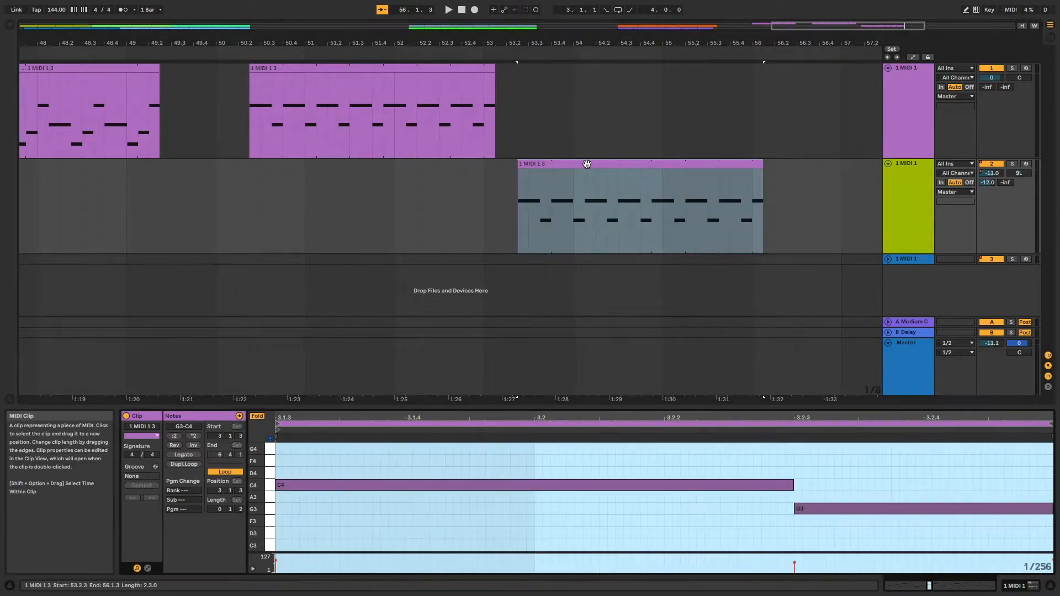
drag(569, 404, 569, 228)
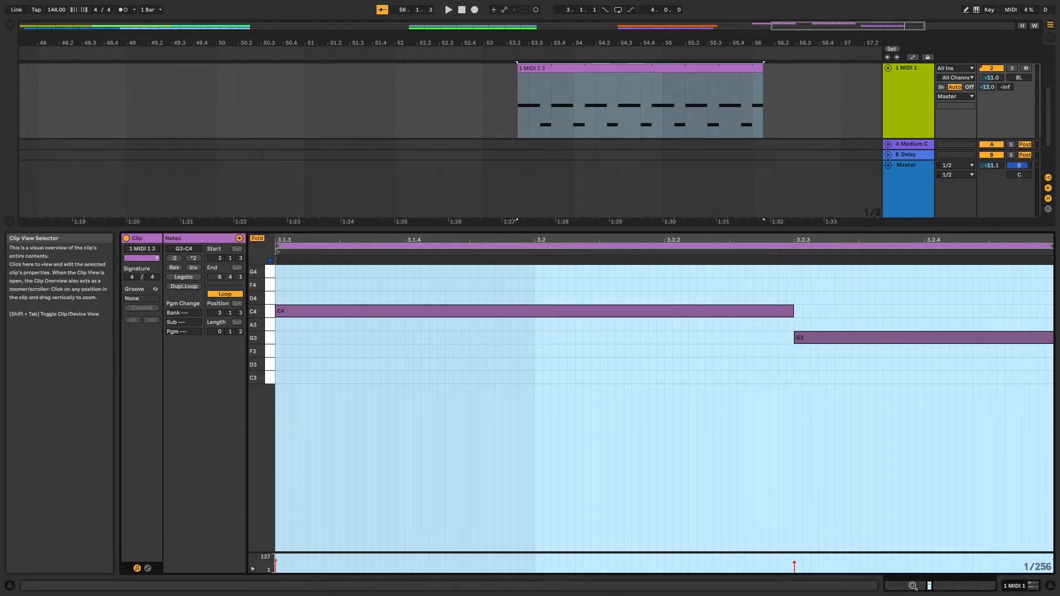
click(913, 586)
double_click(913, 586)
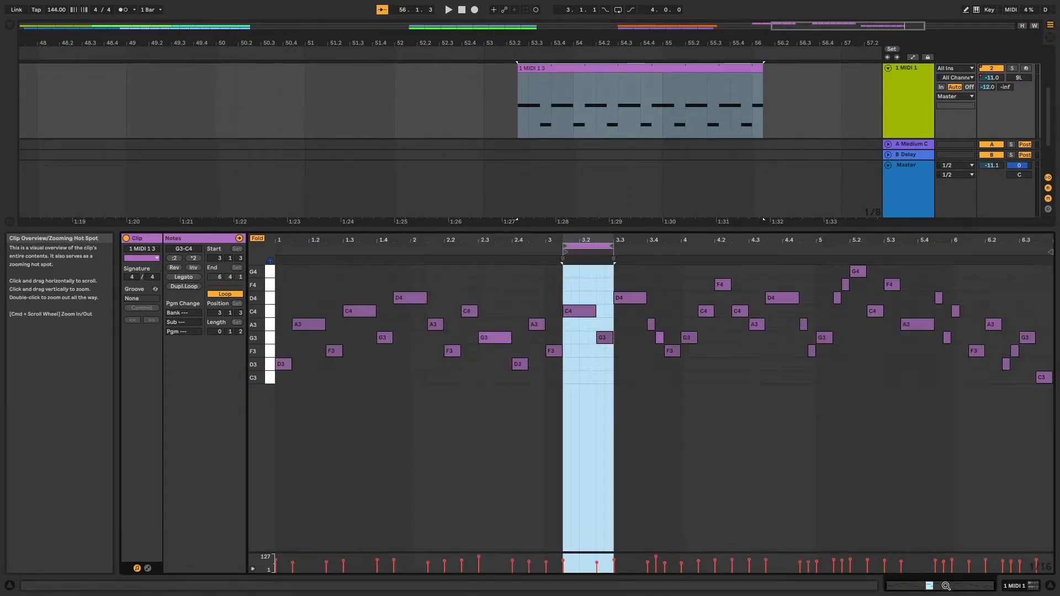
drag(613, 248, 656, 250)
drag(683, 252, 700, 252)
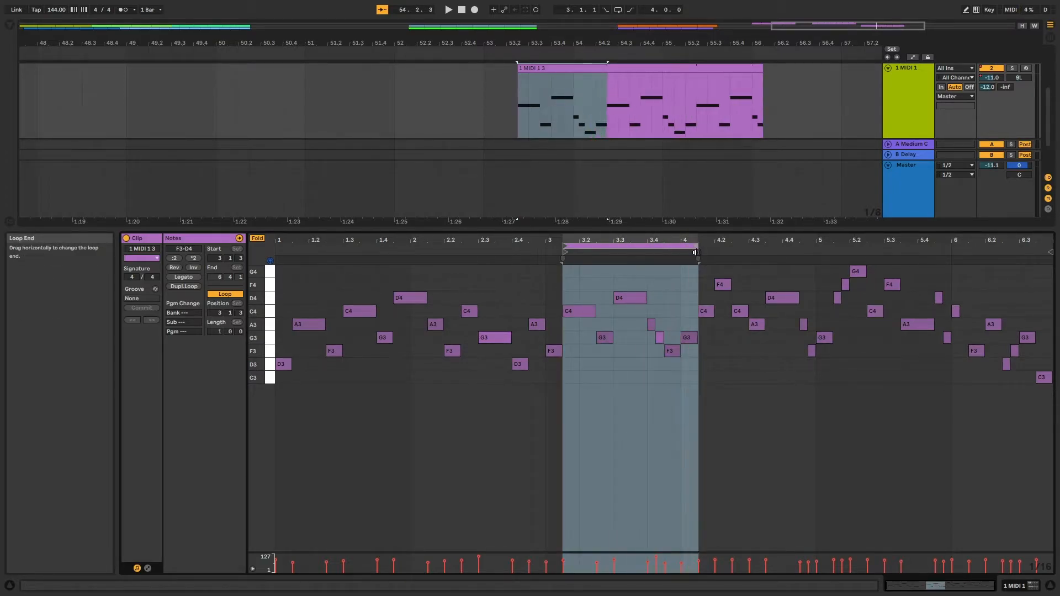
mouse_move(563, 245)
mouse_down()
mouse_move(648, 246)
mouse_move(700, 374)
mouse_move(698, 411)
mouse_up()
Move the second MIDI track's clip to 50.2.3, directly beneath the first track's looped clip, and play both clips together.
drag(636, 185, 335, 189)
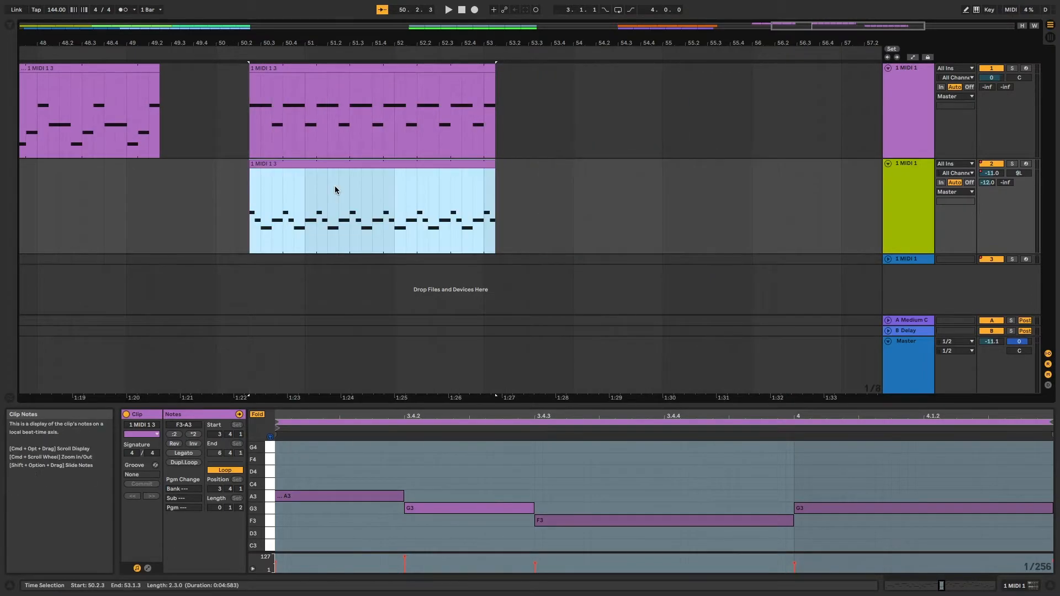
click(240, 53)
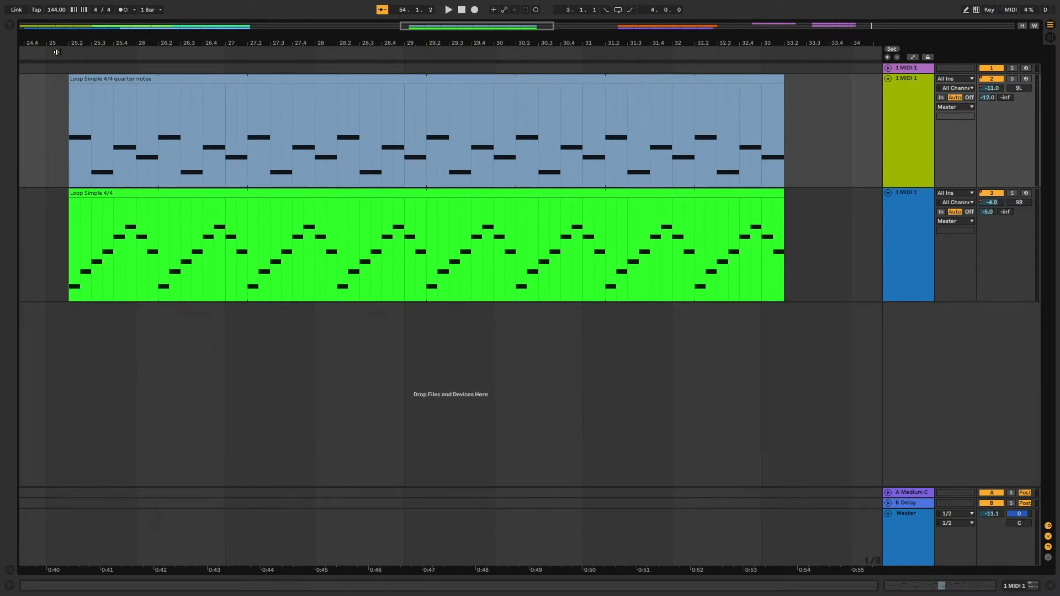
Play the two Loop Simple clips together, shift the Loop Simple 4/4 clip to start at 25.3.3, and play them again.
click(57, 51)
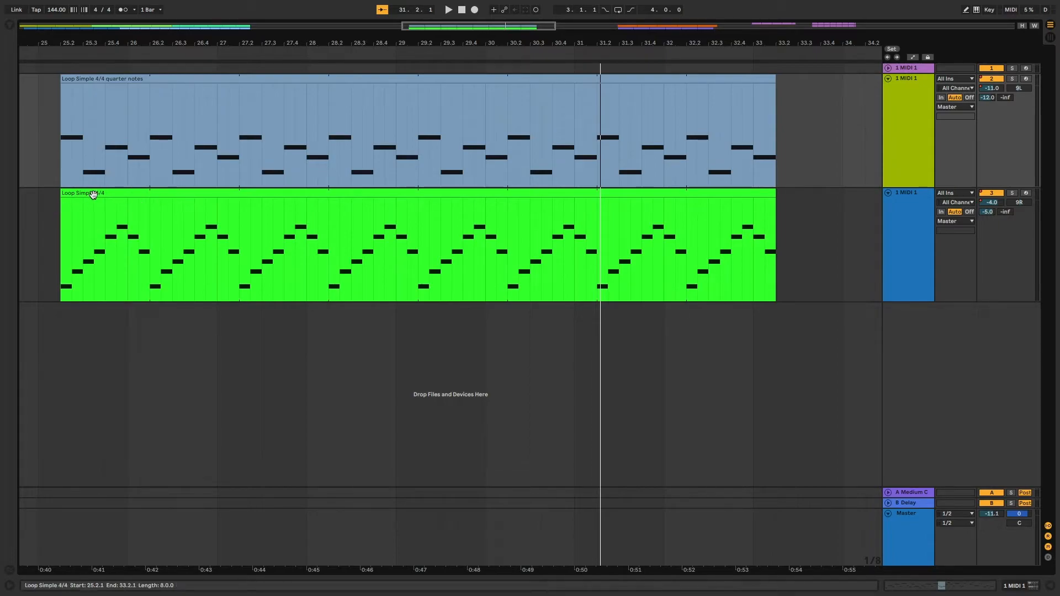
drag(93, 194, 124, 195)
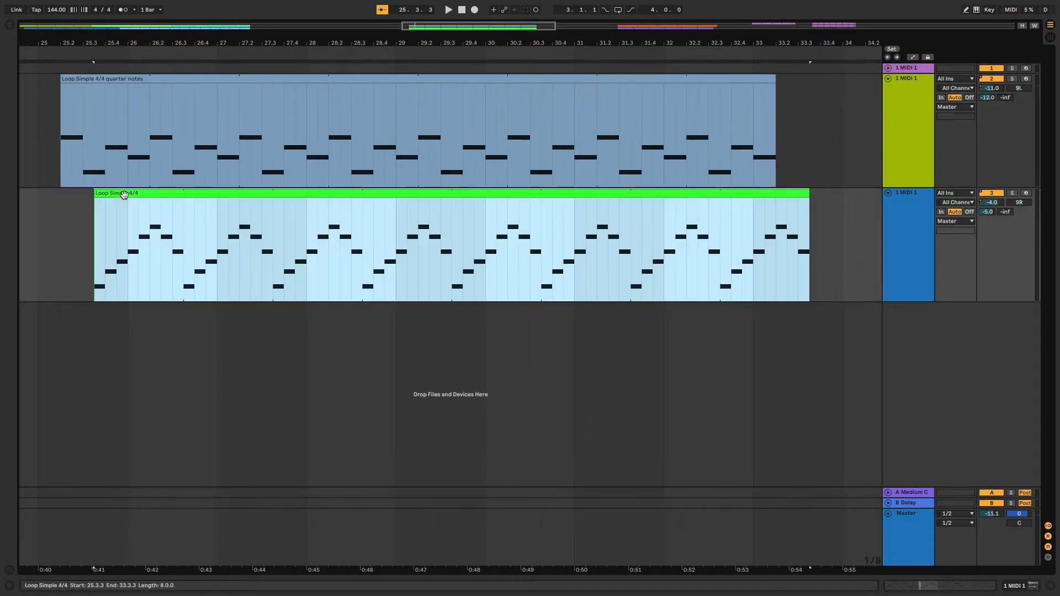
click(46, 51)
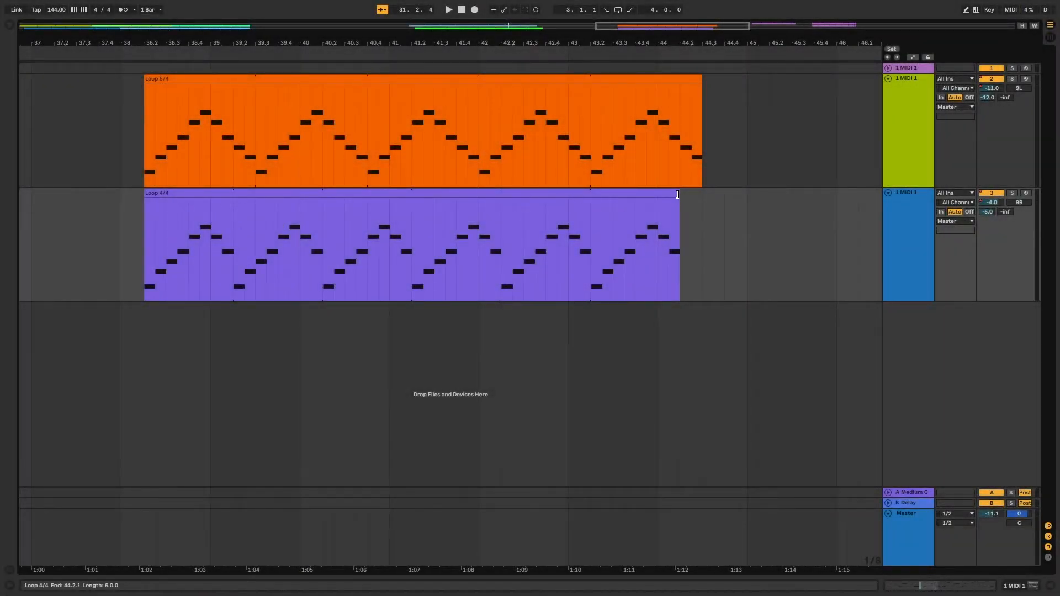
Shorten the Loop 4/4 and Loop 5/4 clips to a single pass of their loops each.
drag(678, 194, 238, 214)
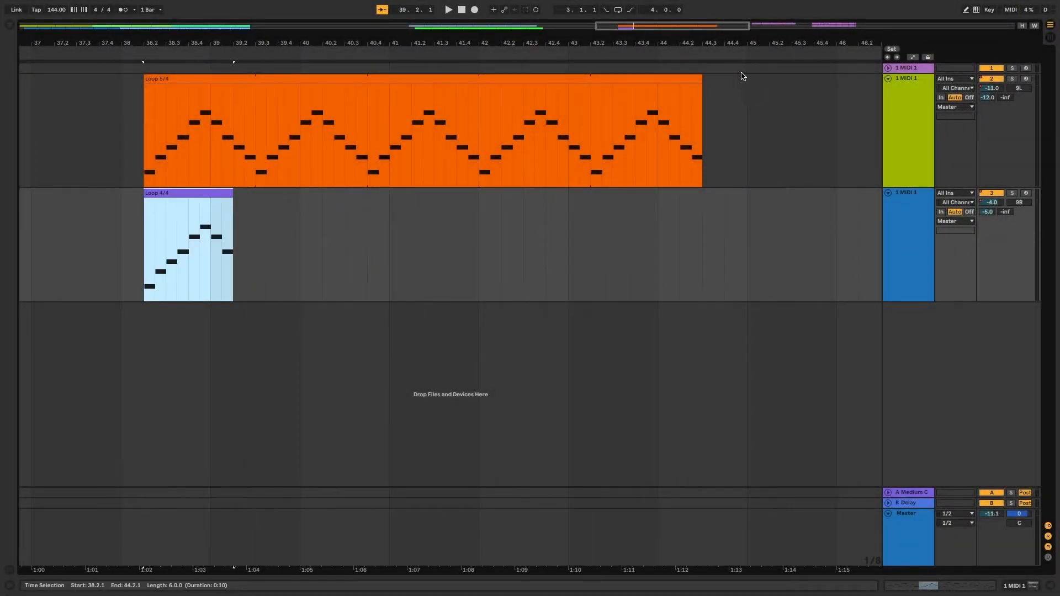
drag(701, 79, 256, 95)
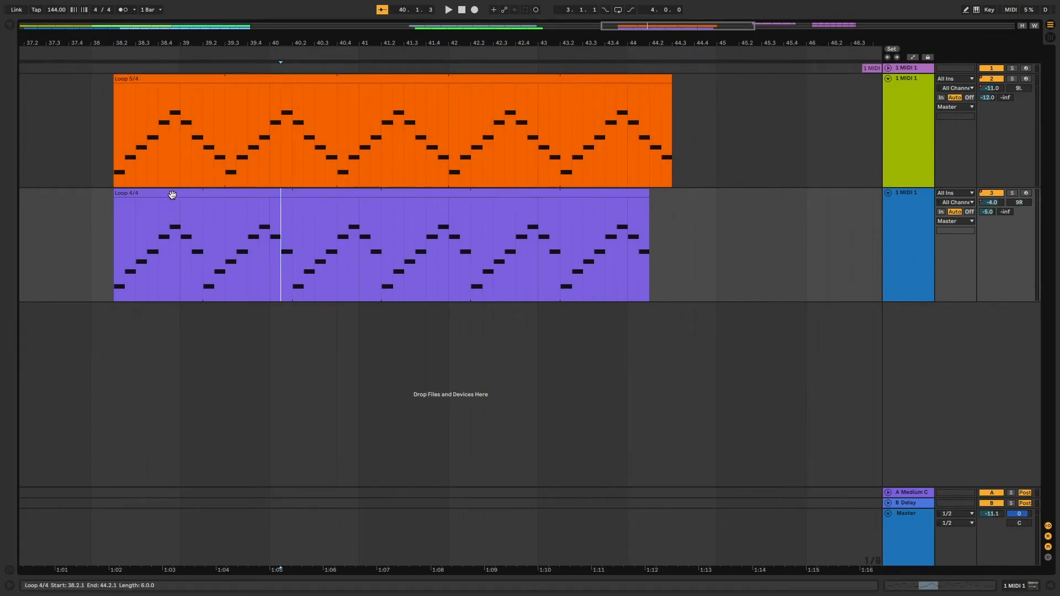
Shift the Loop 4/4 clip one eighth note to start at 38.2.3, and play it against the Loop 5/4 clip.
mouse_move(159, 197)
mouse_down()
mouse_move(182, 202)
mouse_move(171, 201)
mouse_up()
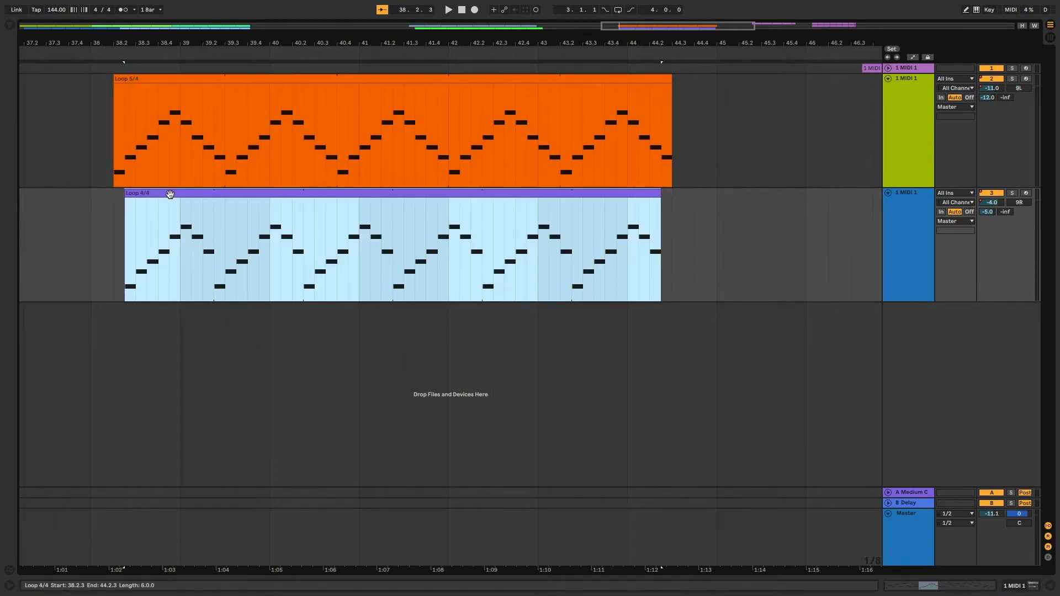
click(101, 53)
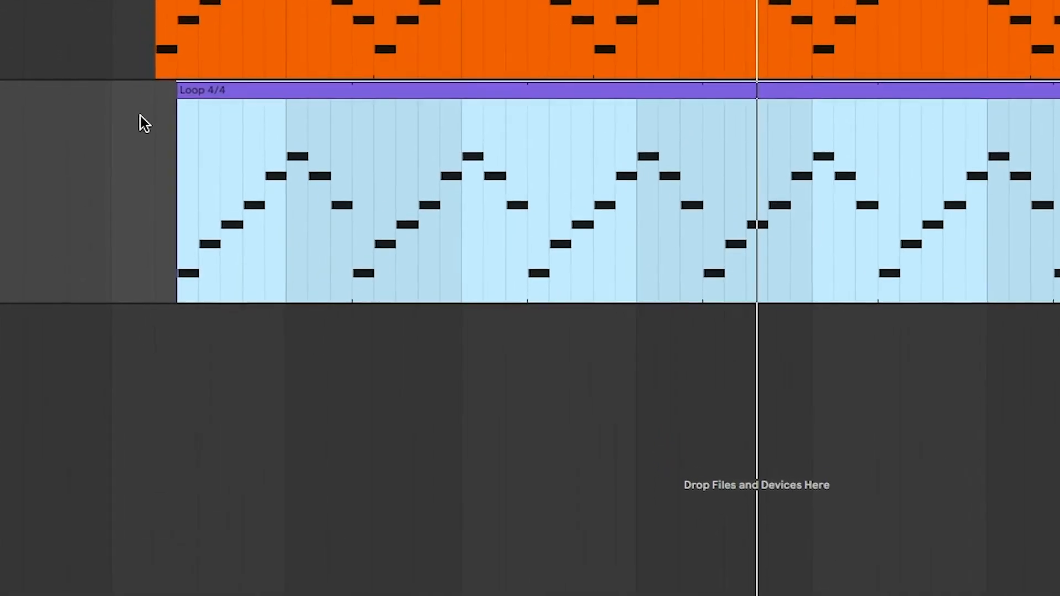
Set the fixed grid to 1/16, shift the Loop 4/4 clip to start at 38.2.4, and play both clips.
right_click(136, 206)
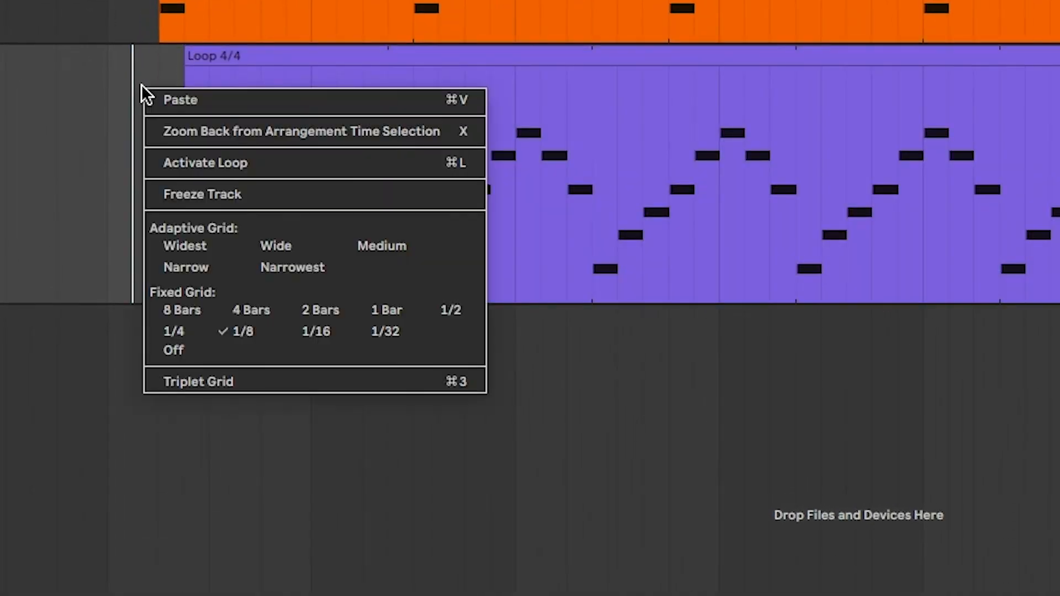
click(305, 331)
drag(251, 52, 263, 55)
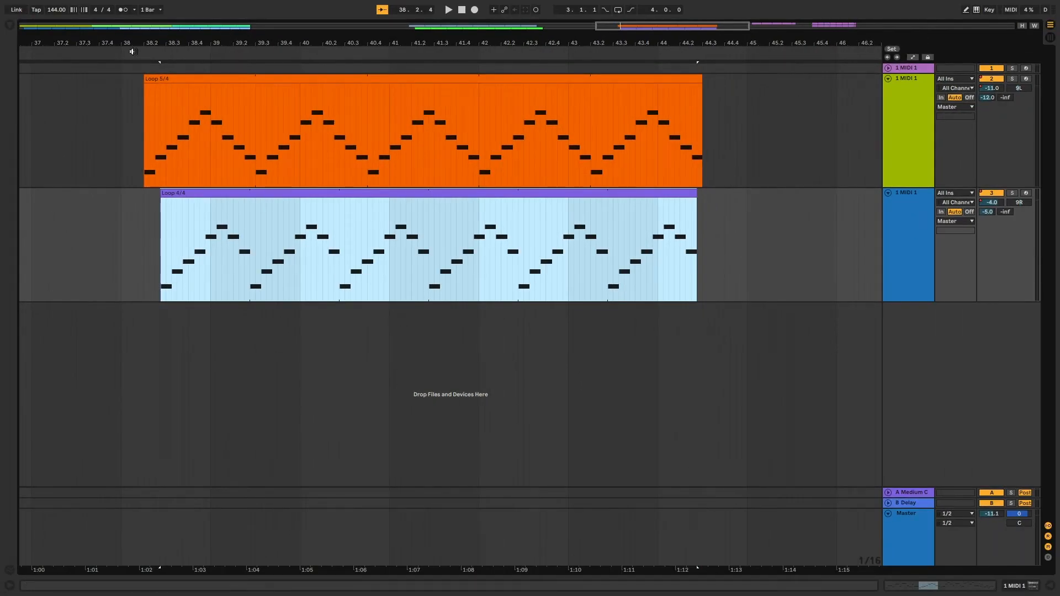
click(133, 51)
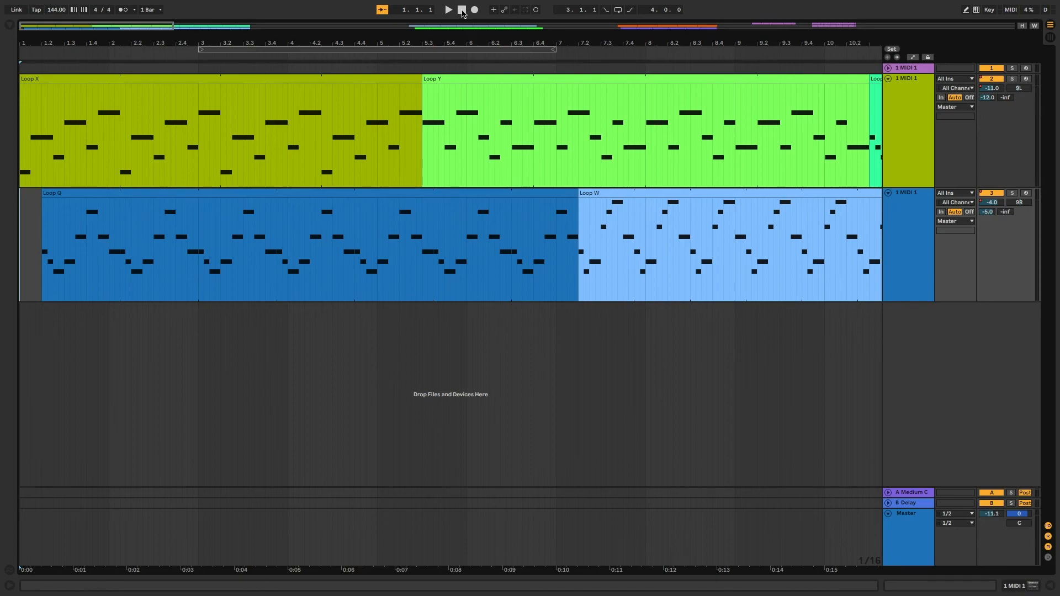
Play the layered Loop X, Y, Q and W clips from the start of the arrangement.
key(space)
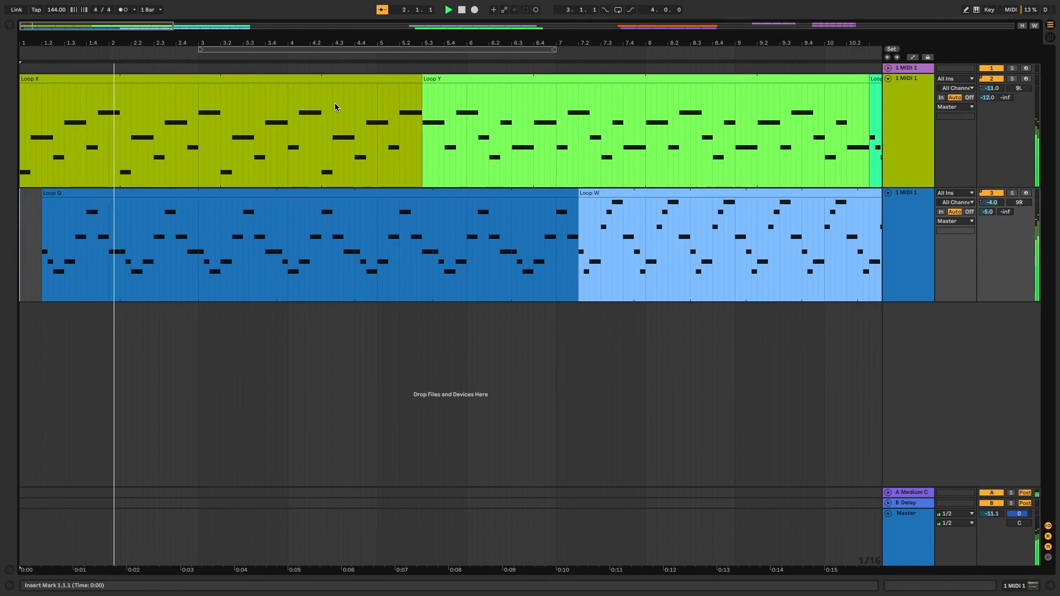